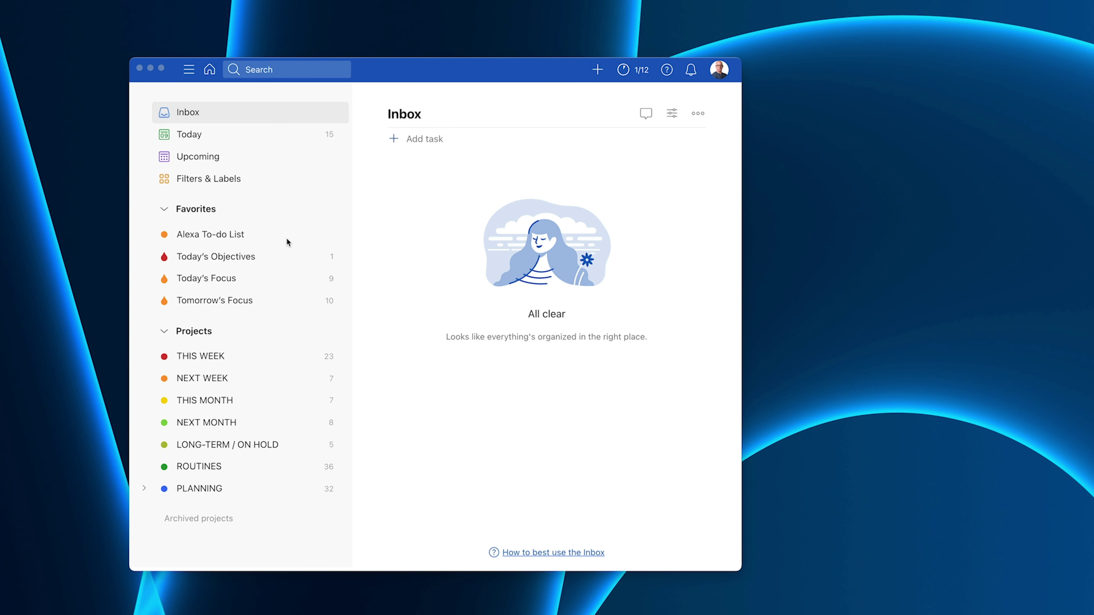
Expand PLANNING in the sidebar to reveal Alexa Shopping List and Alexa To-do List
left_click(144, 490)
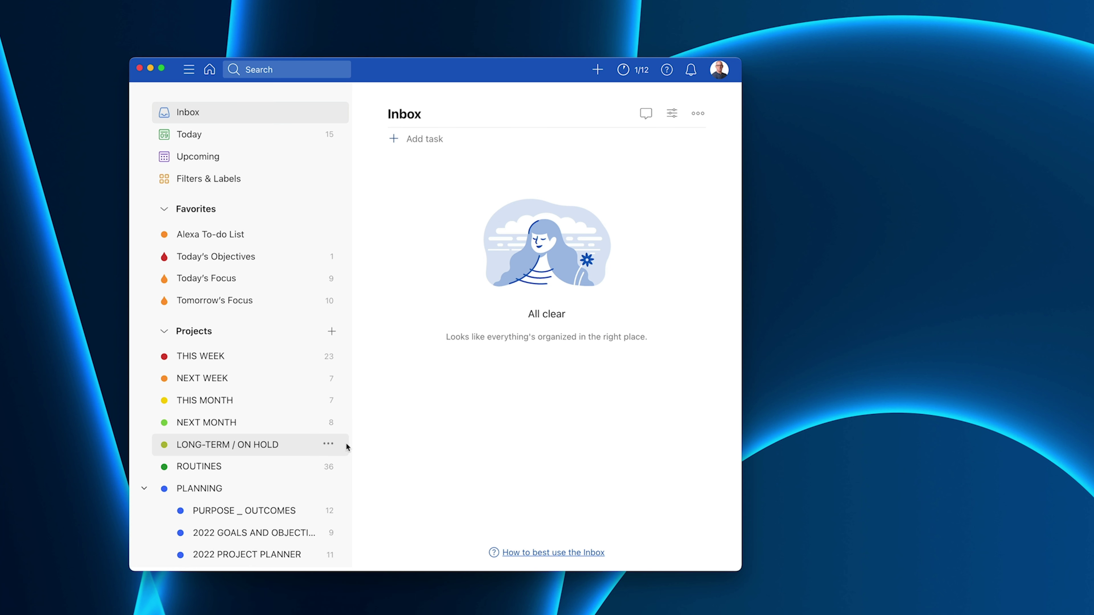
scroll(334, 447, "down", 3)
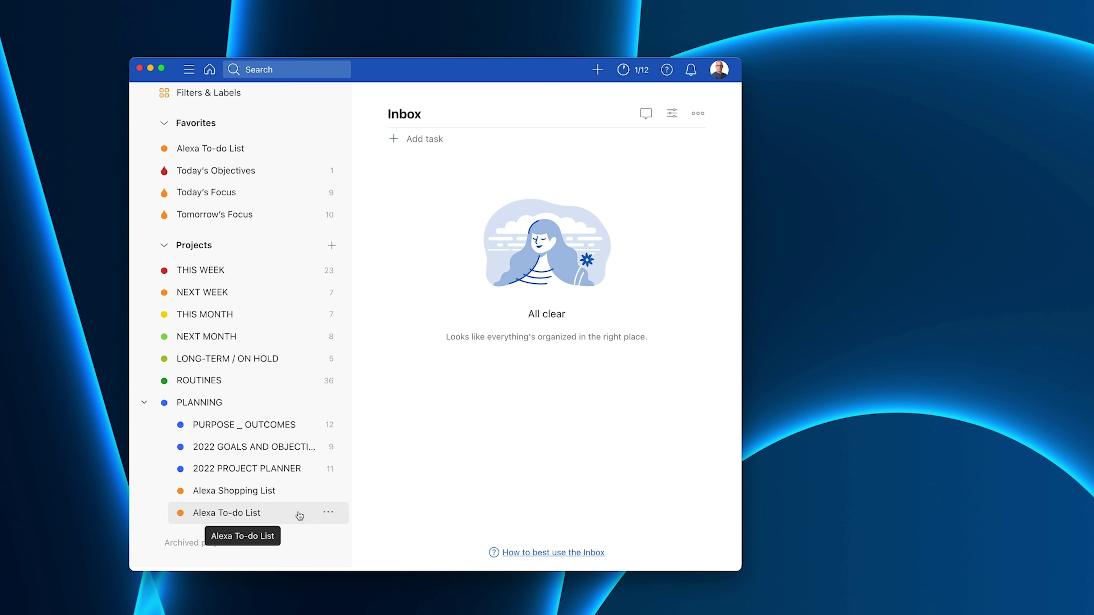
left_click(328, 513)
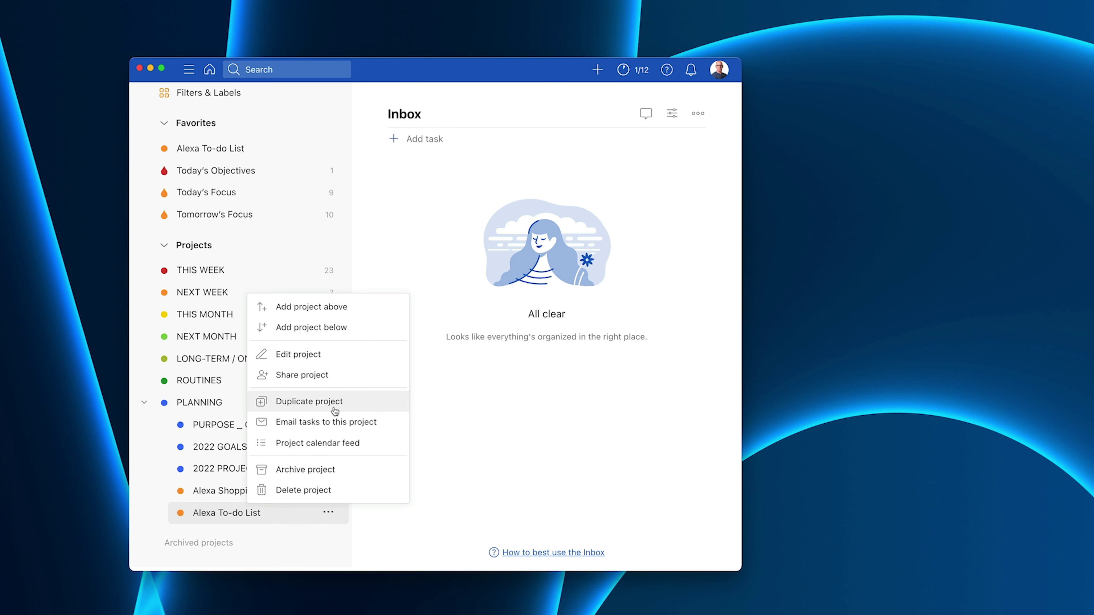
left_click(434, 474)
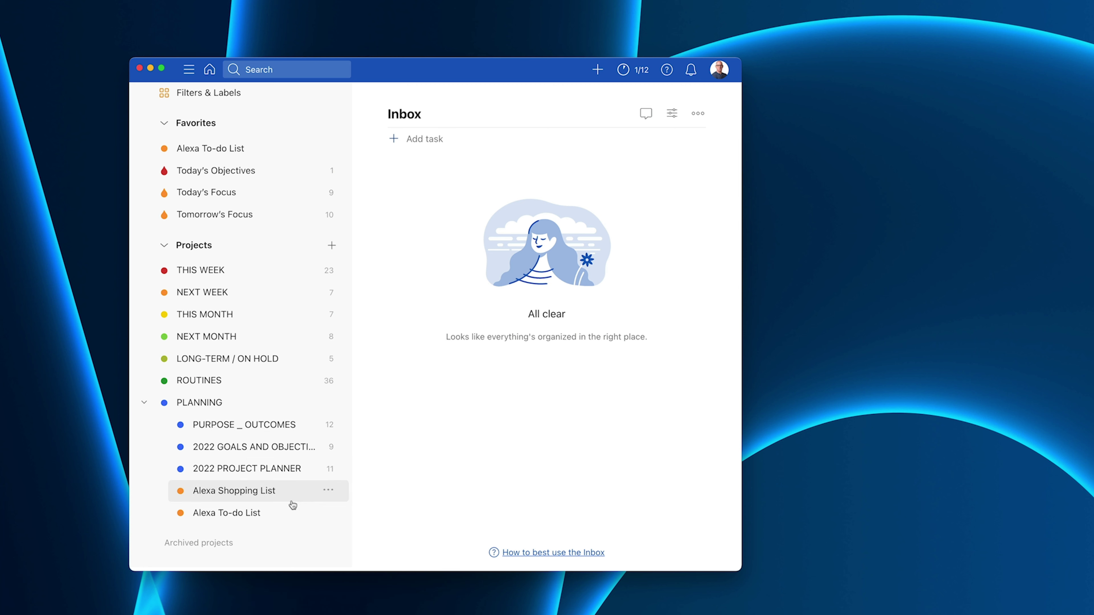
left_click(326, 512)
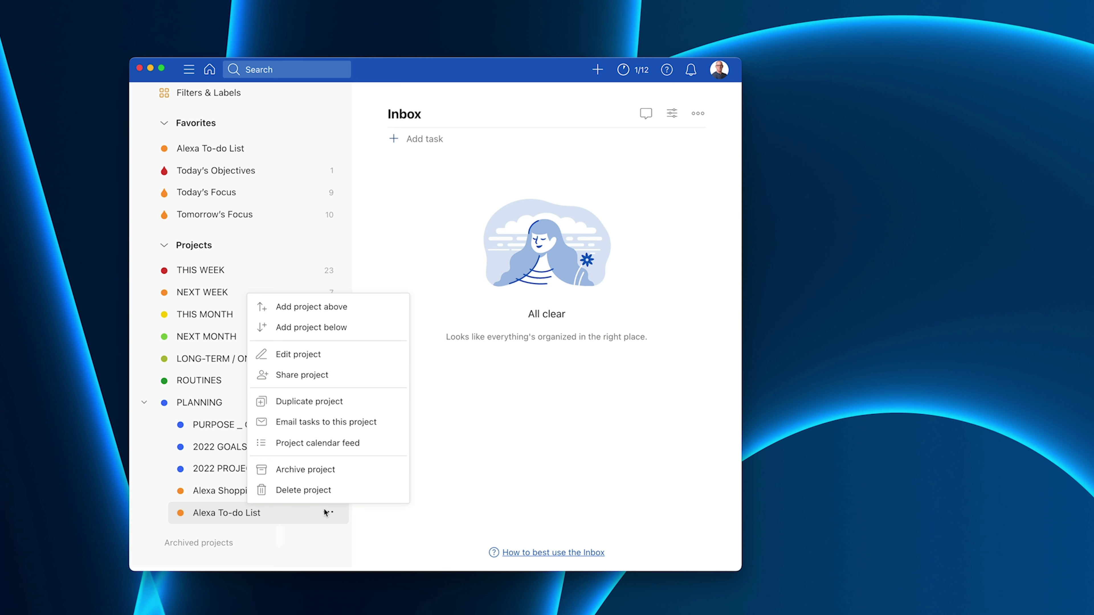
left_click(480, 388)
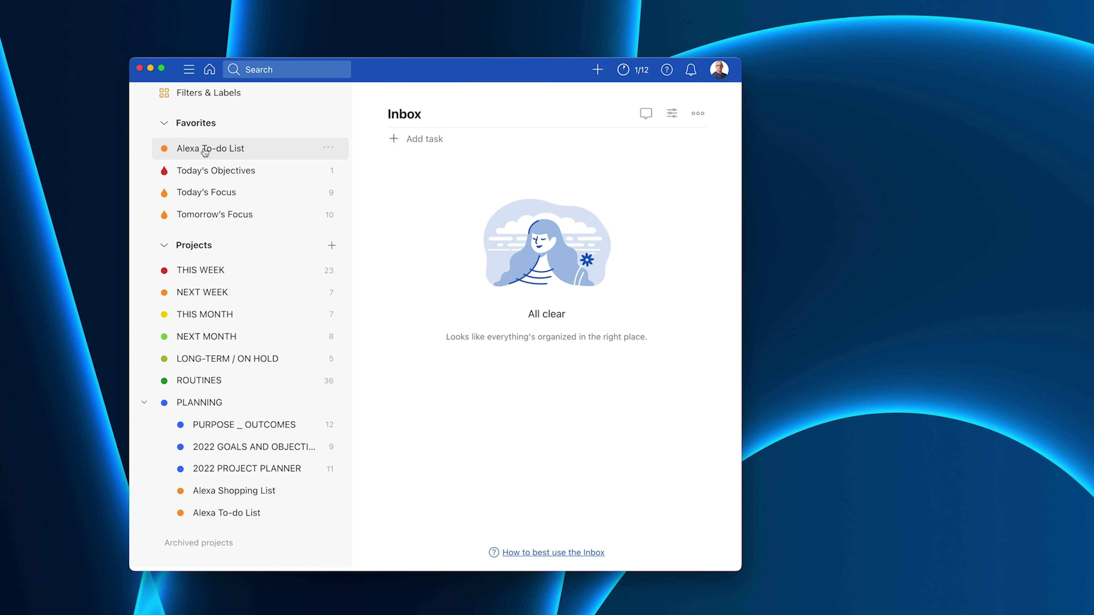
left_click(326, 149)
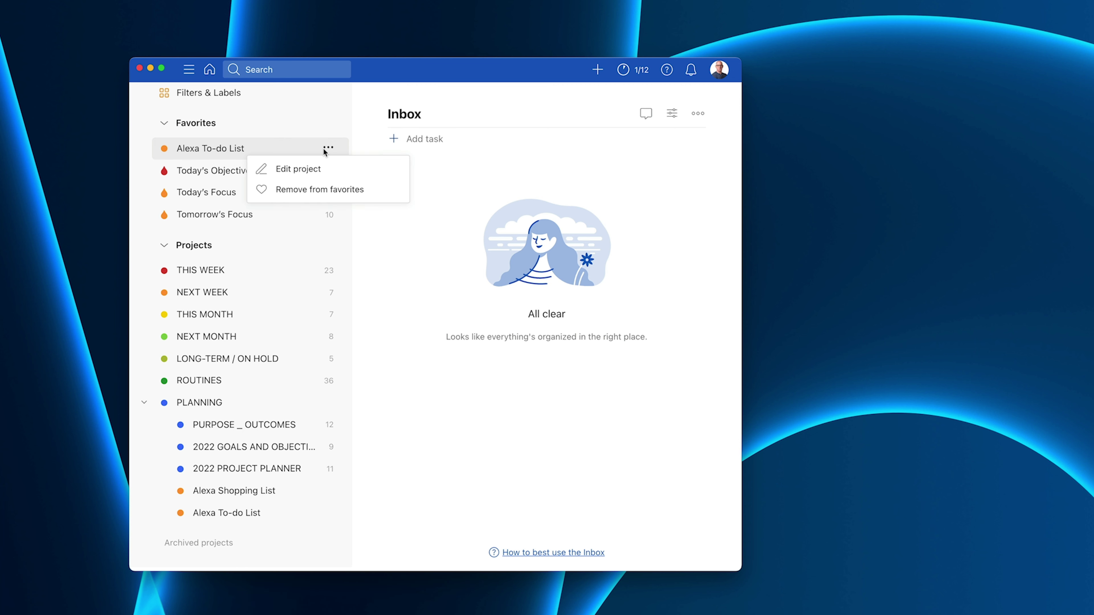
left_click(319, 191)
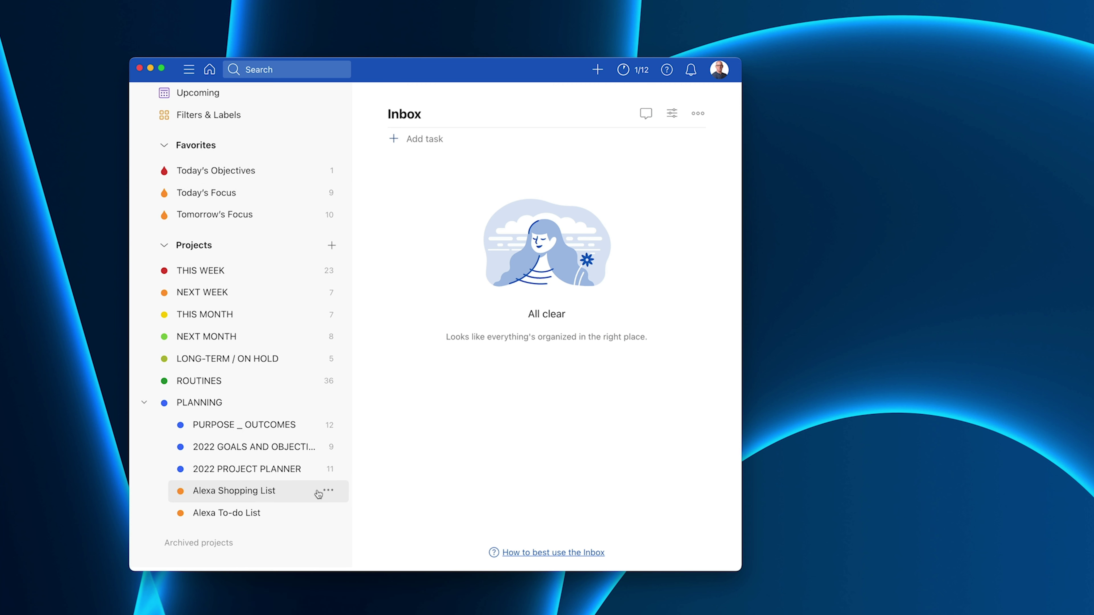
left_click(328, 513)
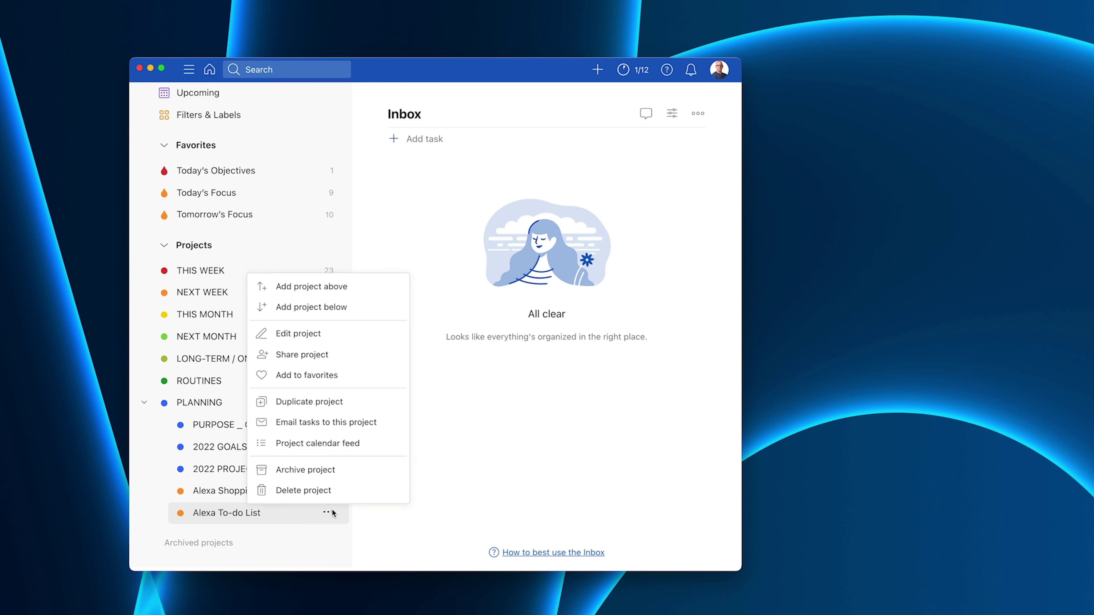
left_click(319, 376)
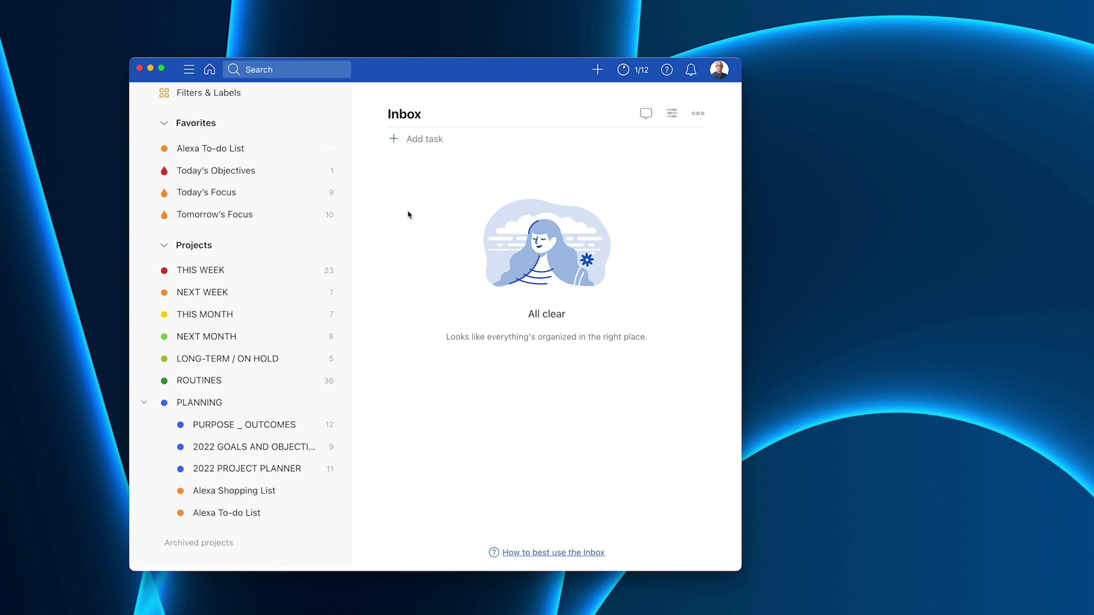
Collapse the PLANNING project, now totalling 33 tasks, back to a single sidebar row
left_click(142, 404)
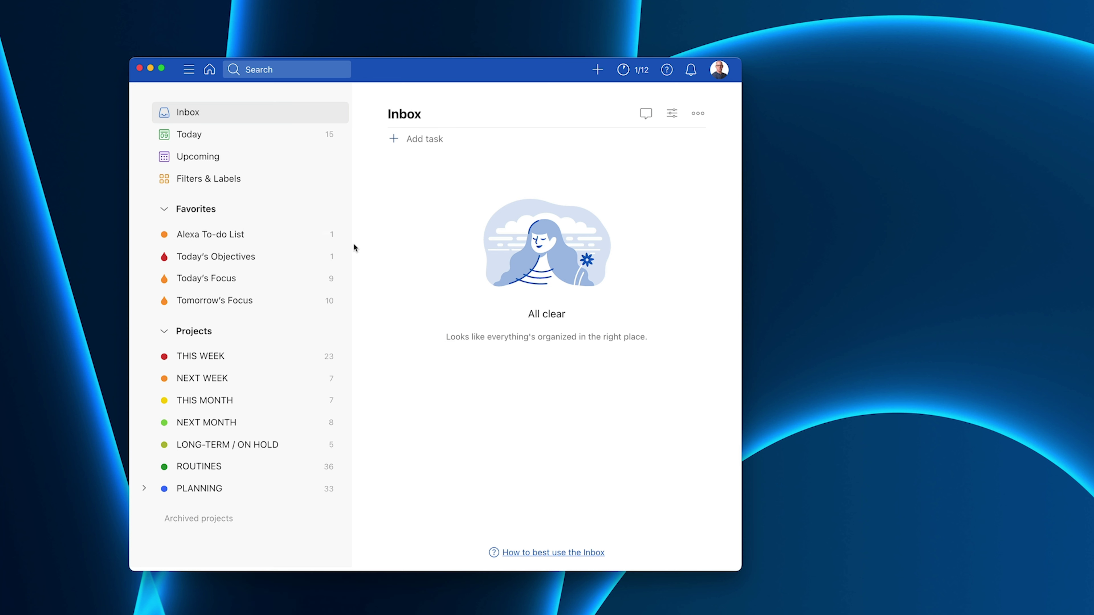
Check the task in Alexa To-do List, then go to the Filters & Labels page
left_click(215, 236)
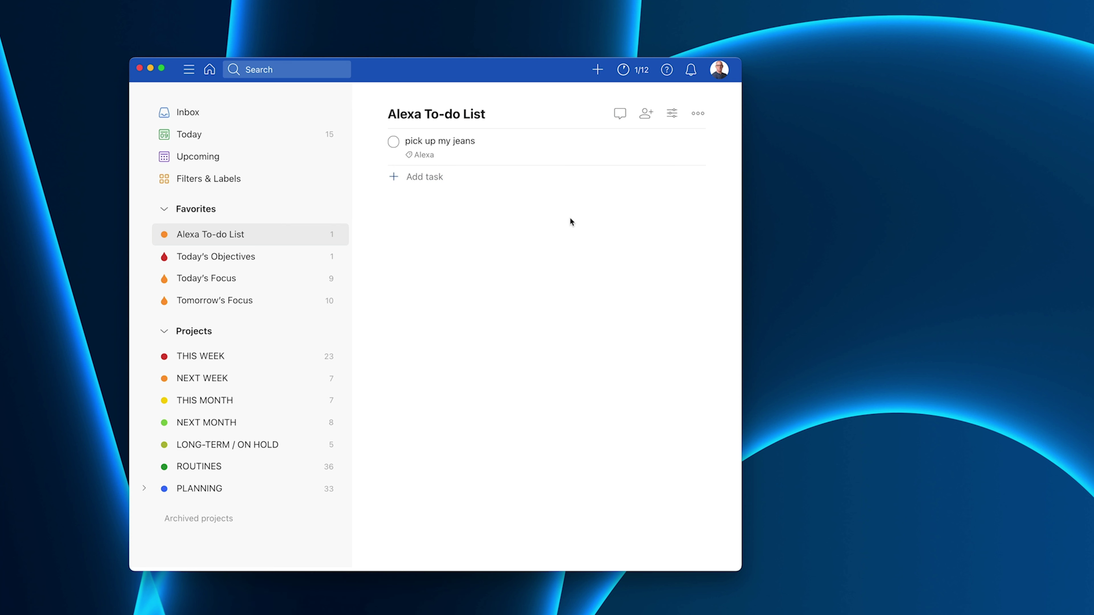
left_click(226, 186)
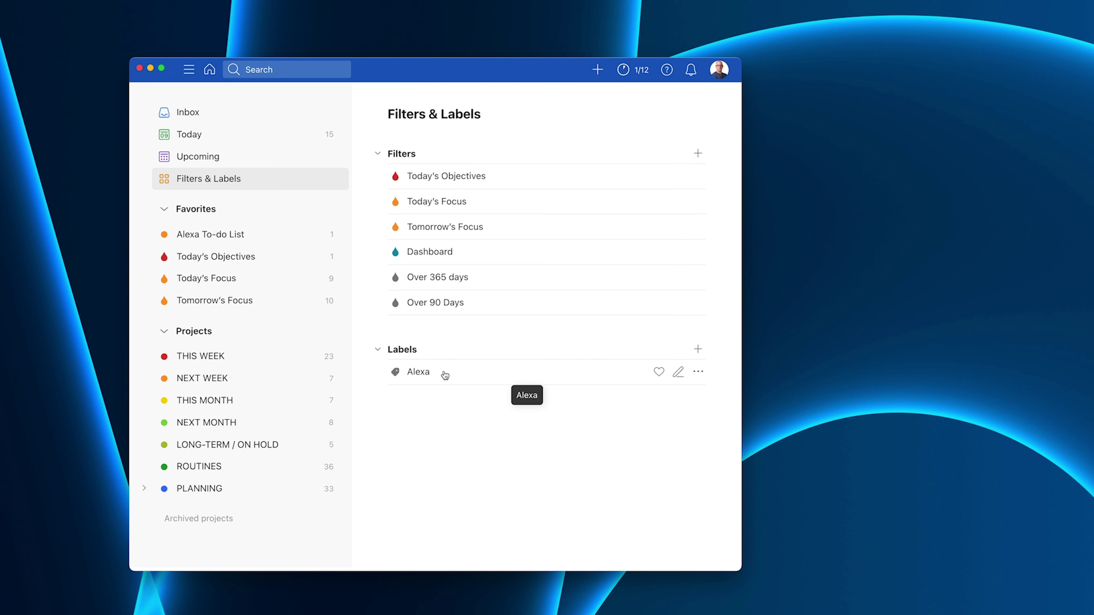
Favorite the Alexa label and view its tasks, broccoli and pick up my jeans
left_click(659, 372)
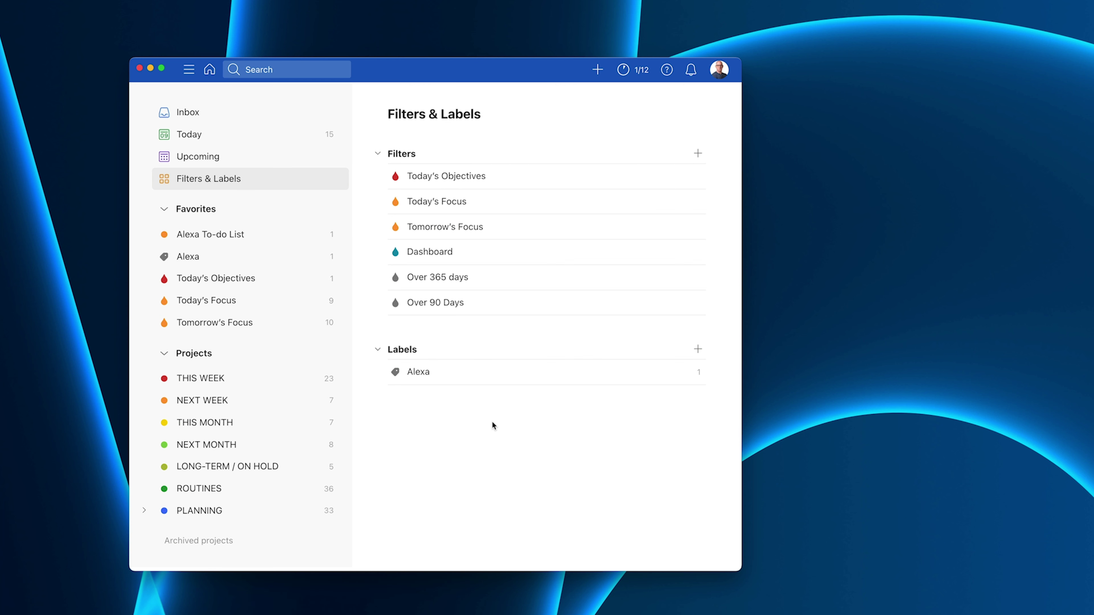
left_click(233, 258)
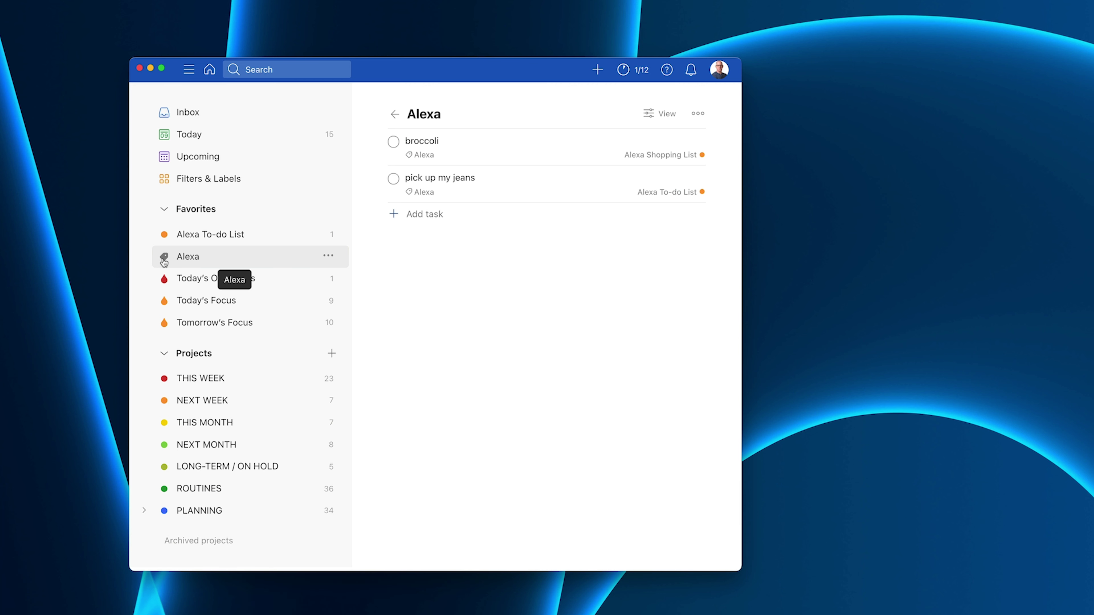
Recolour the Alexa label from Charcoal to Salmon in Filters & Labels and save
left_click(218, 184)
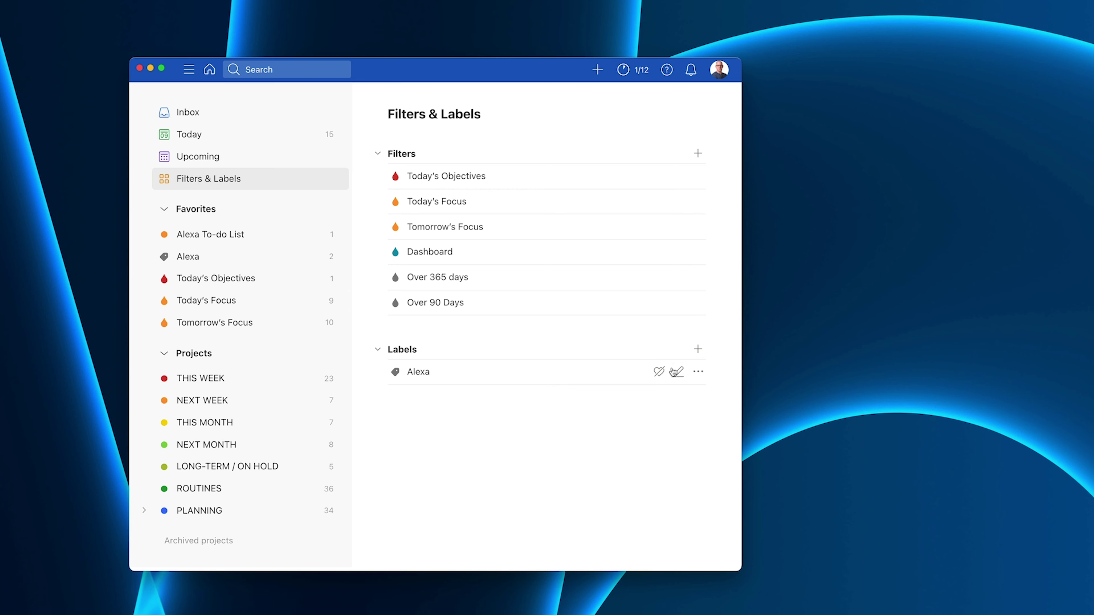
left_click(681, 372)
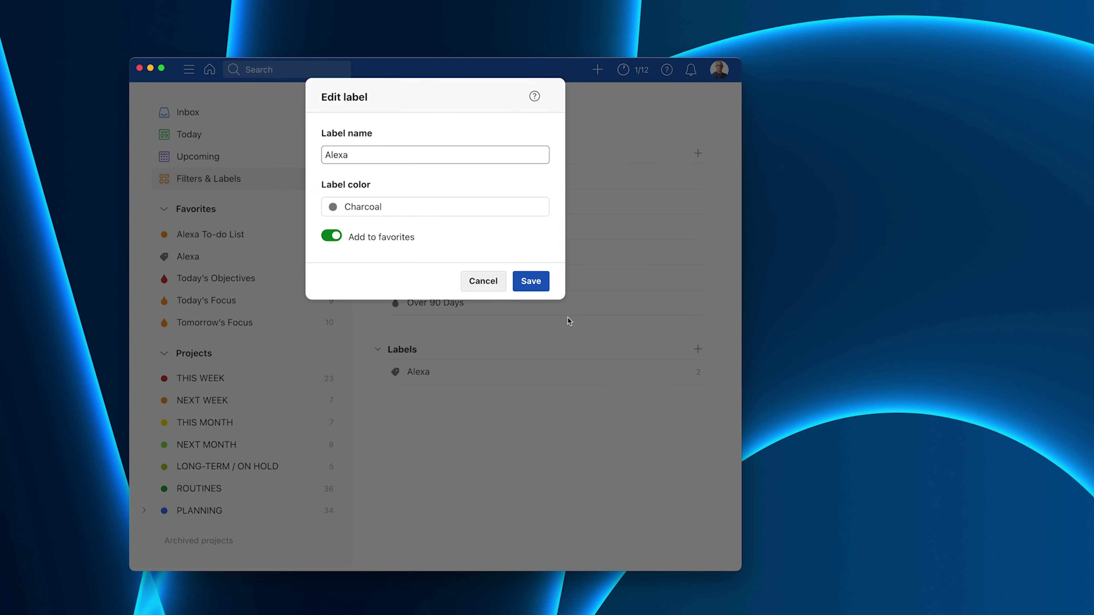
left_click(393, 210)
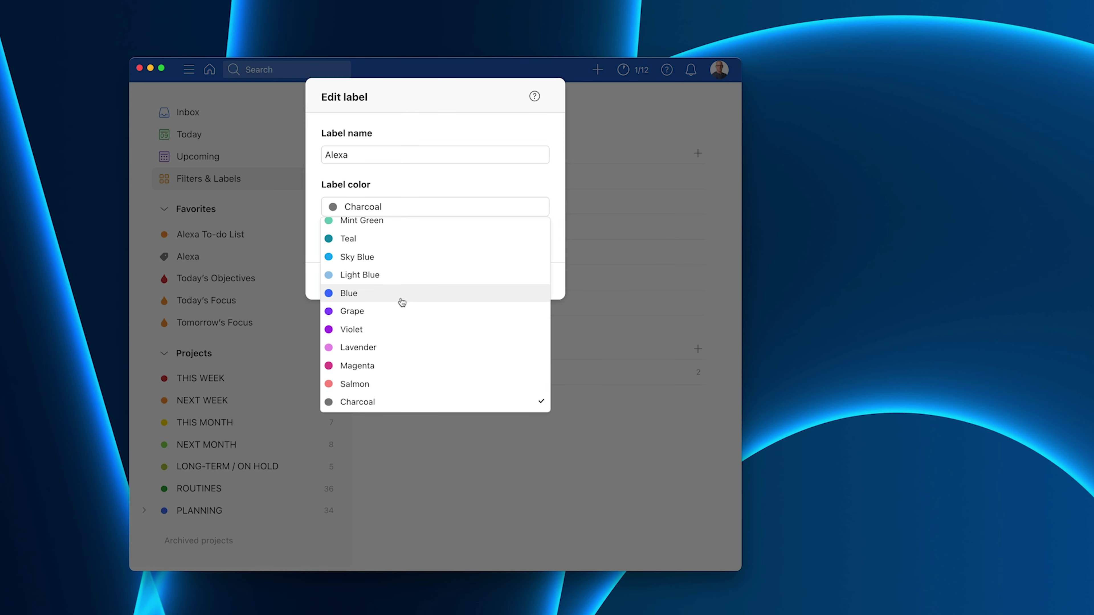
scroll(400, 302, "down", 2)
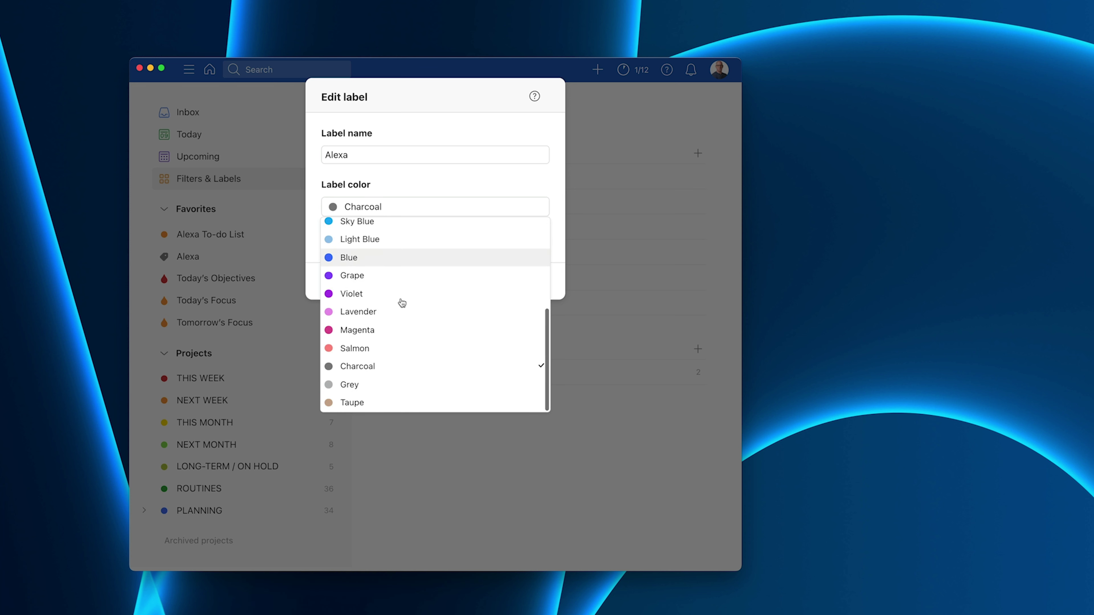
left_click(379, 349)
left_click(534, 282)
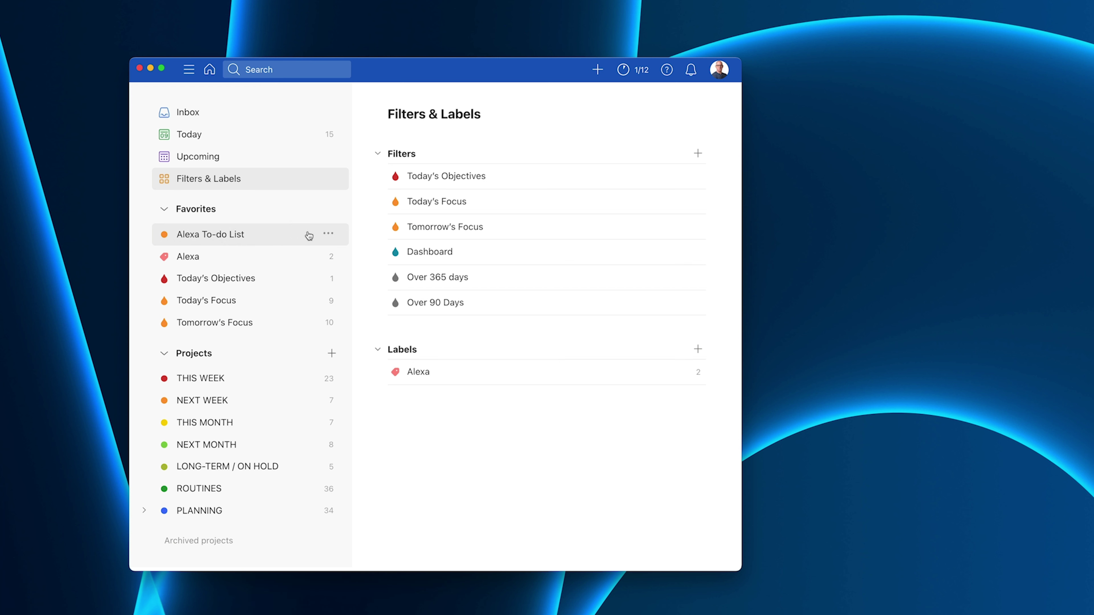
Remove Alexa To-do List from Favorites and reopen the Alexa label's tasks
left_click(328, 234)
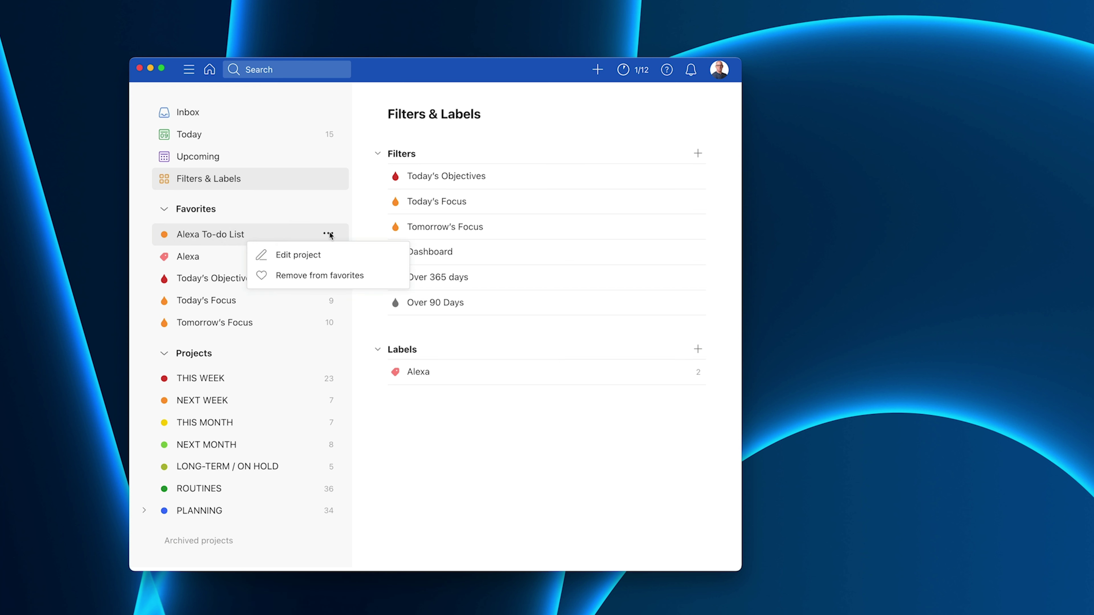
left_click(331, 276)
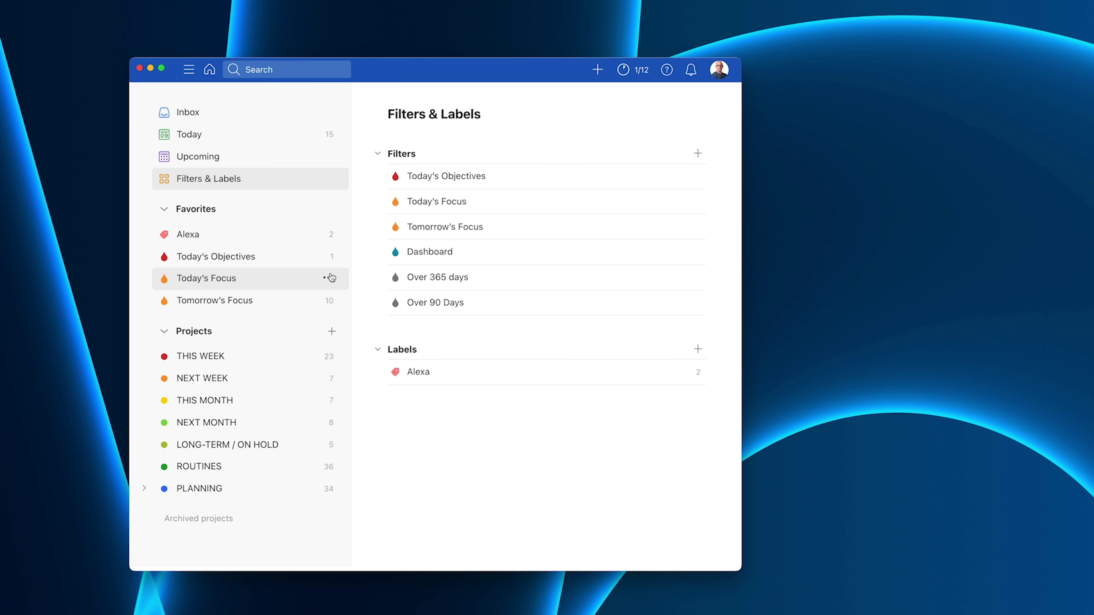
left_click(195, 240)
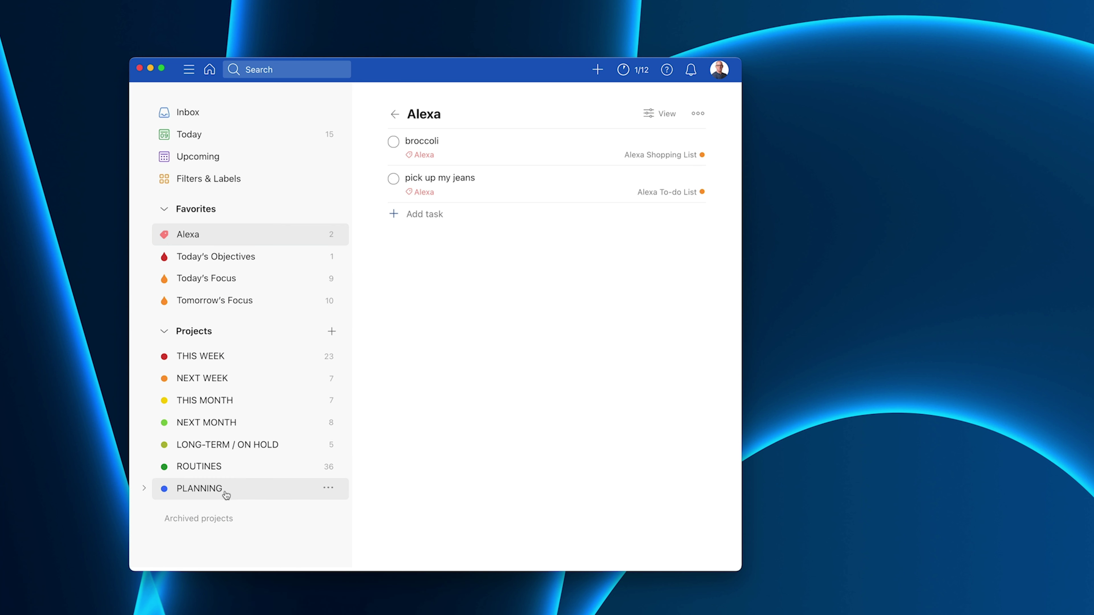
Expand PLANNING, check both Alexa sub-projects' tasks, then return to the Alexa label view
left_click(144, 489)
scroll(233, 500, "down", 3)
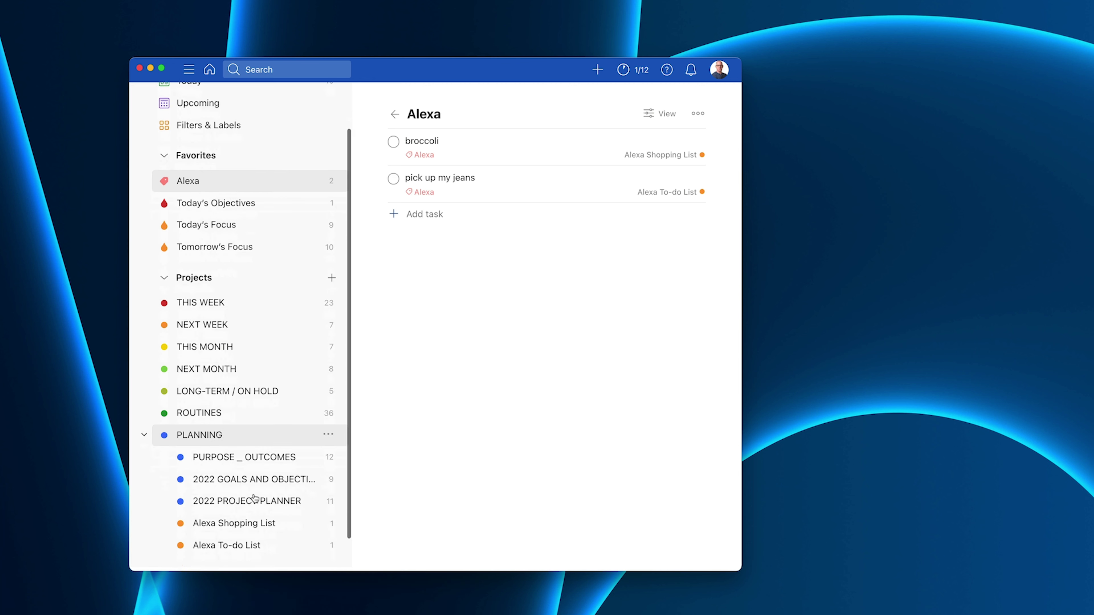
left_click(233, 496)
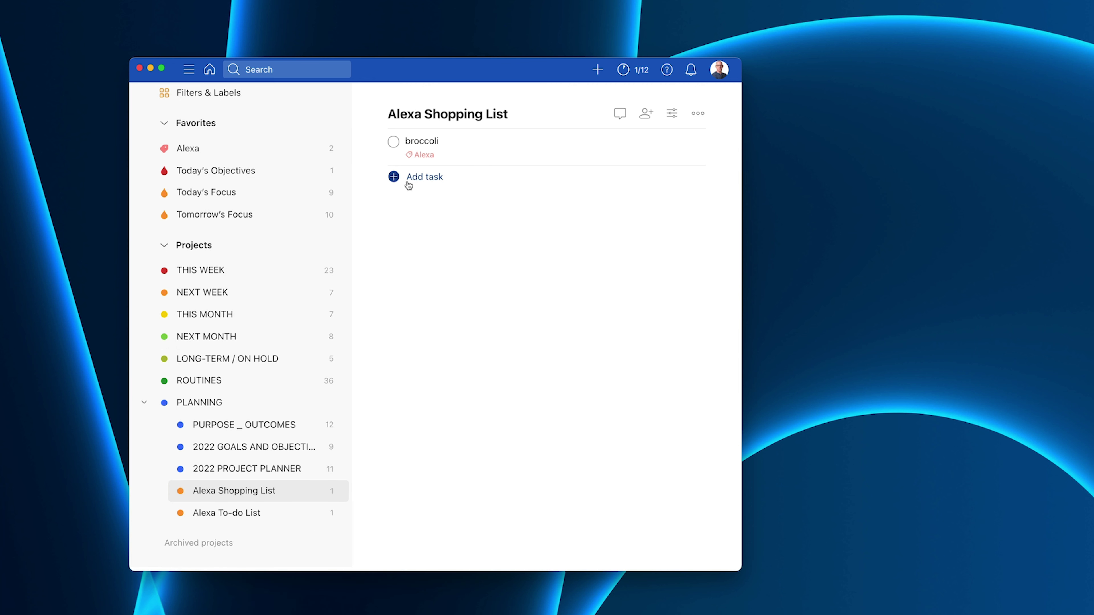
left_click_drag(379, 142, 376, 179)
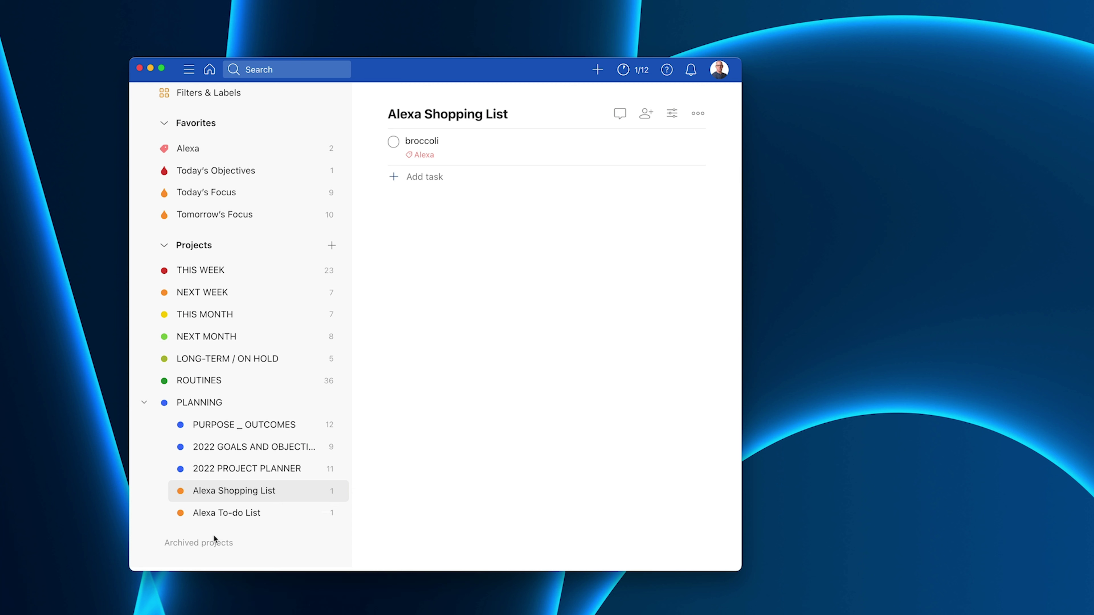
left_click(214, 513)
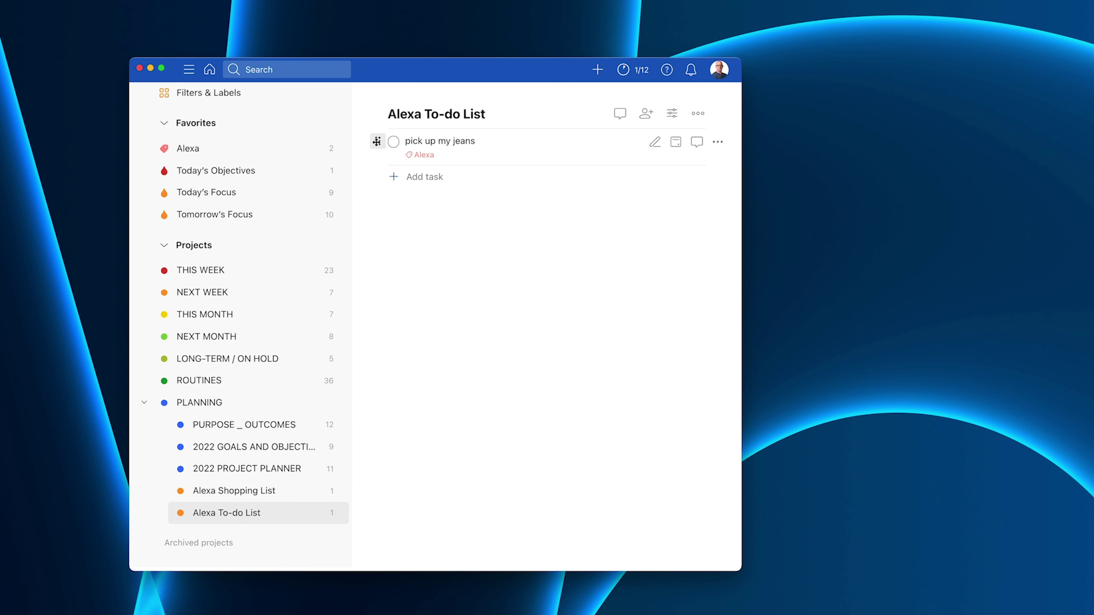
mouse_move(376, 142)
left_mouse_down()
mouse_move(435, 260)
mouse_move(255, 286)
mouse_move(412, 109)
mouse_move(387, 147)
left_mouse_up()
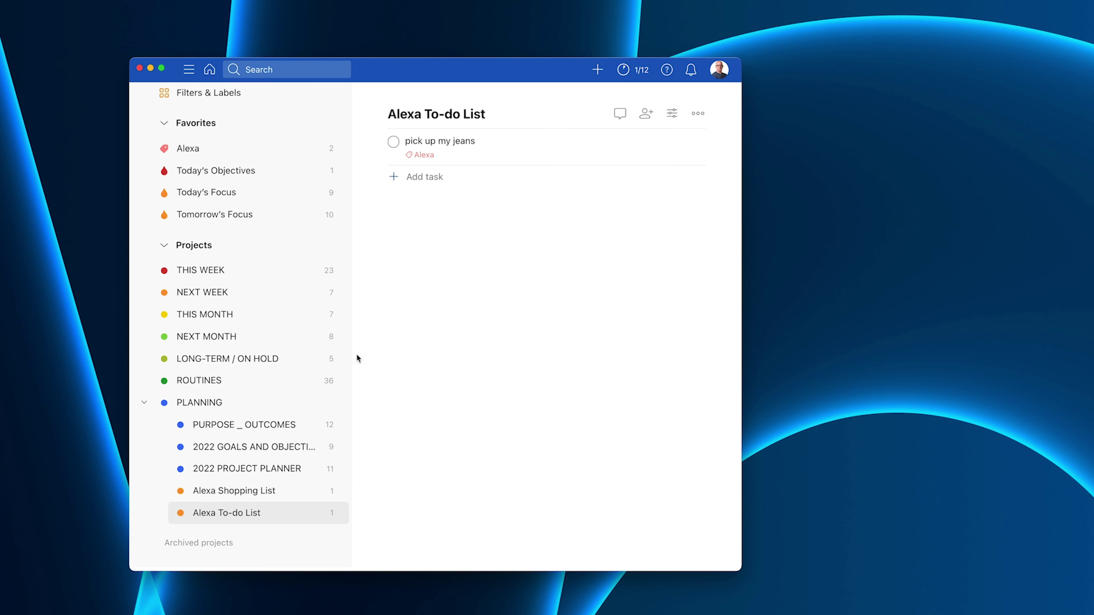
left_click(175, 151)
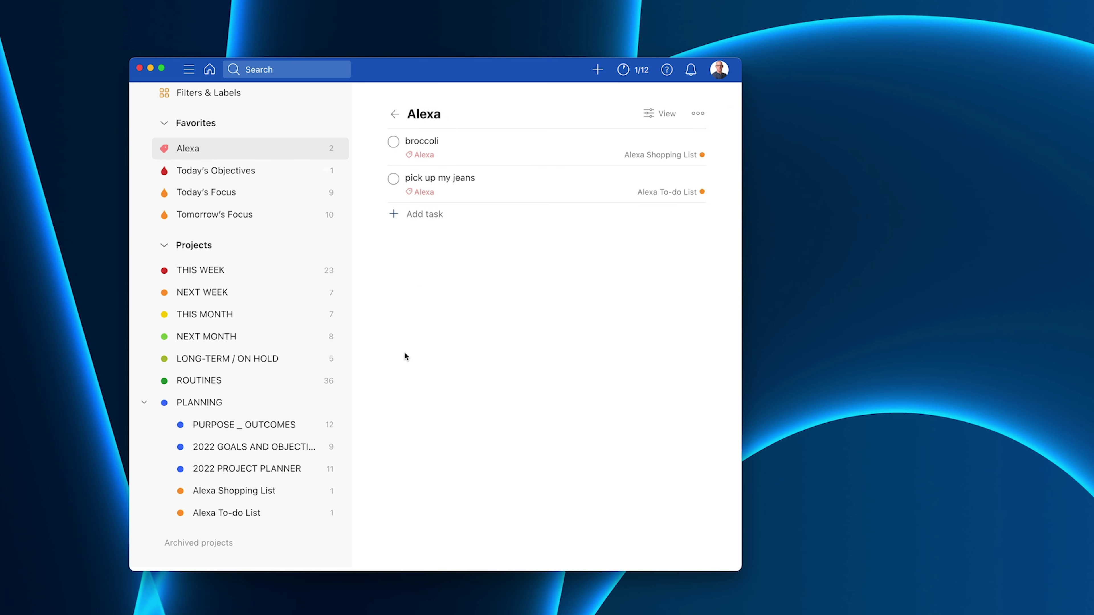